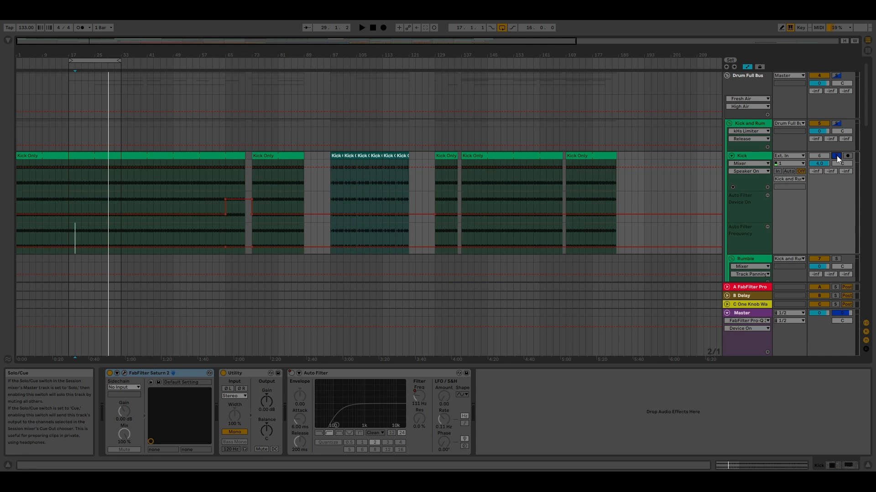
Step: Start playback and audition the Rumble Low track in solo, first with the Kick and without it
key(space)
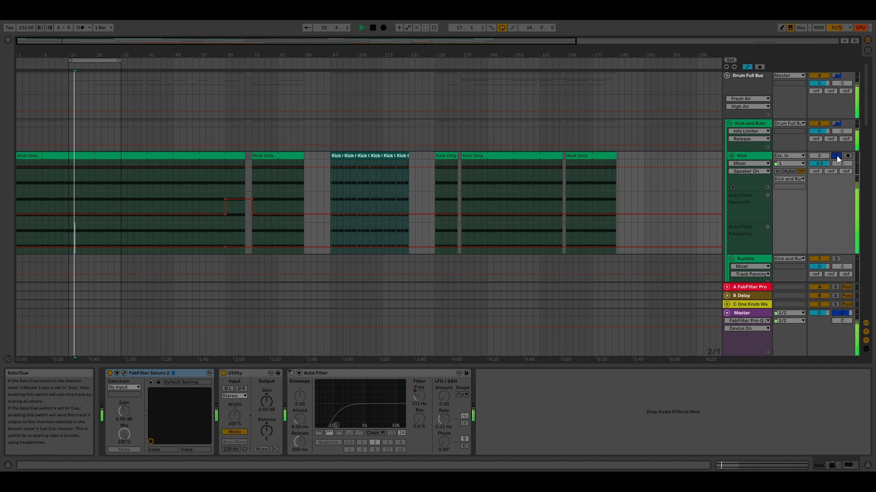
scroll(809, 228, down, 2)
scroll(818, 196, down, 2)
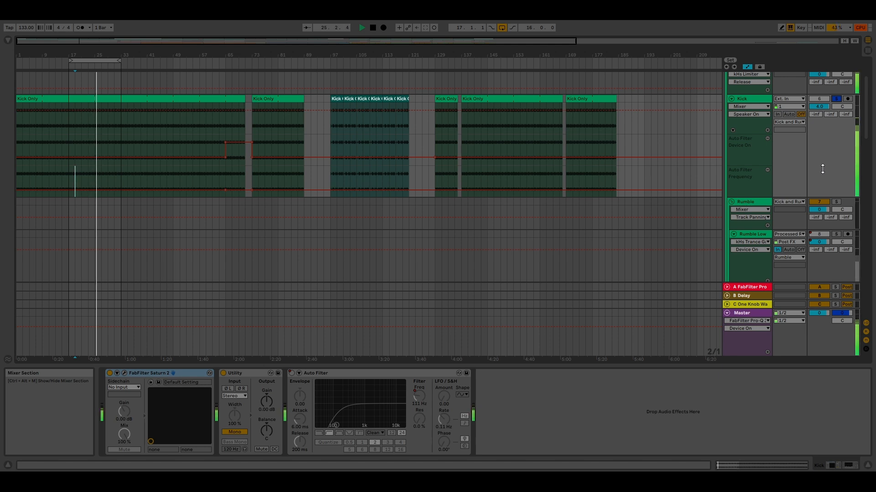
click(749, 235)
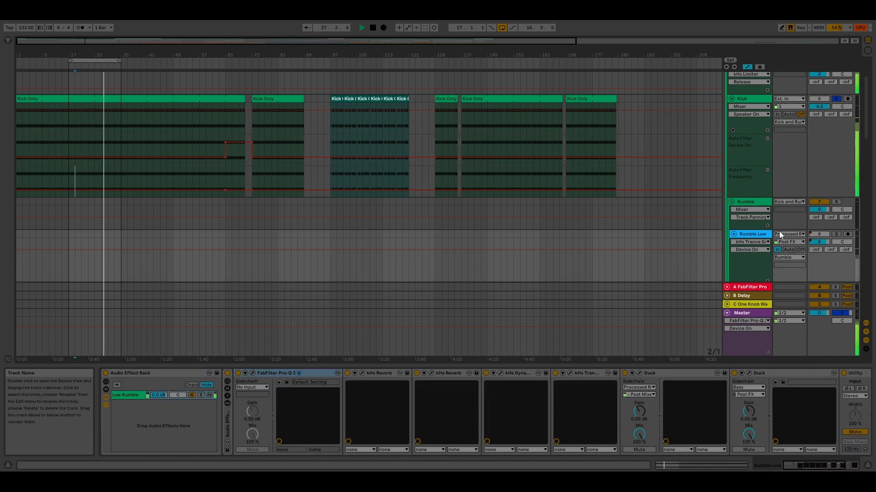
click(836, 234)
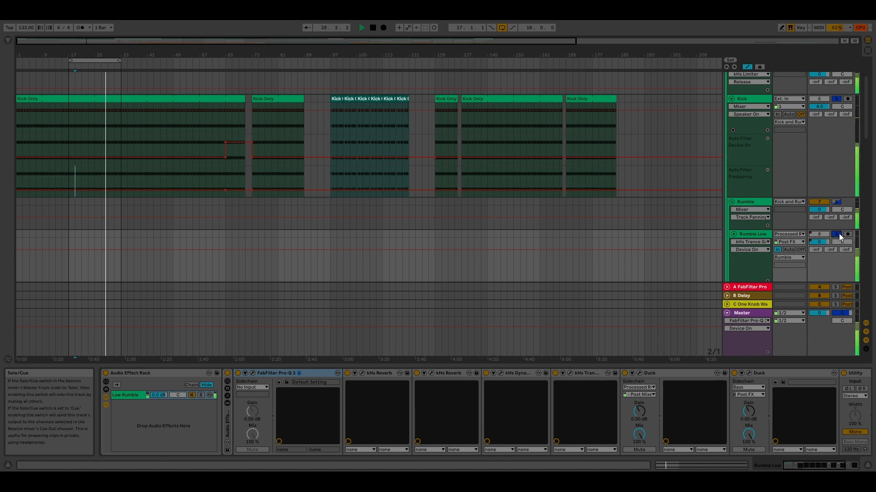
click(837, 99)
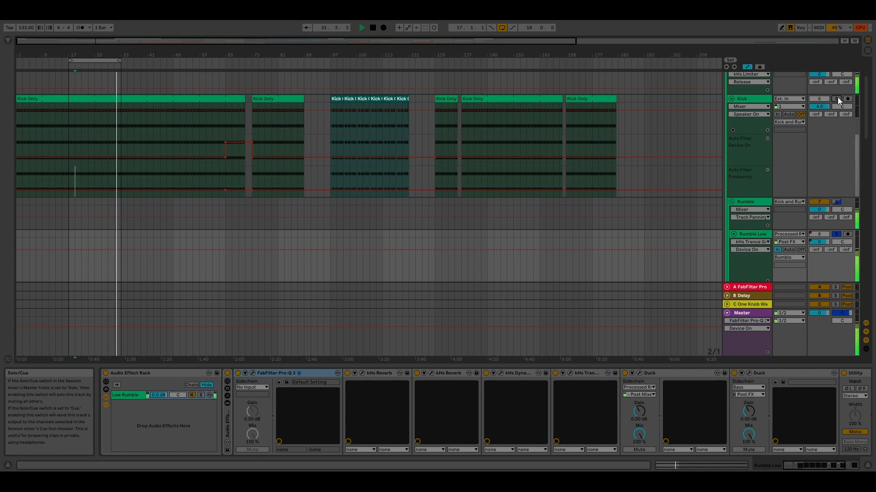
Step: Inspect the low-pass curve of the FabFilter Pro-Q 3 on the Rumble Low track
click(252, 374)
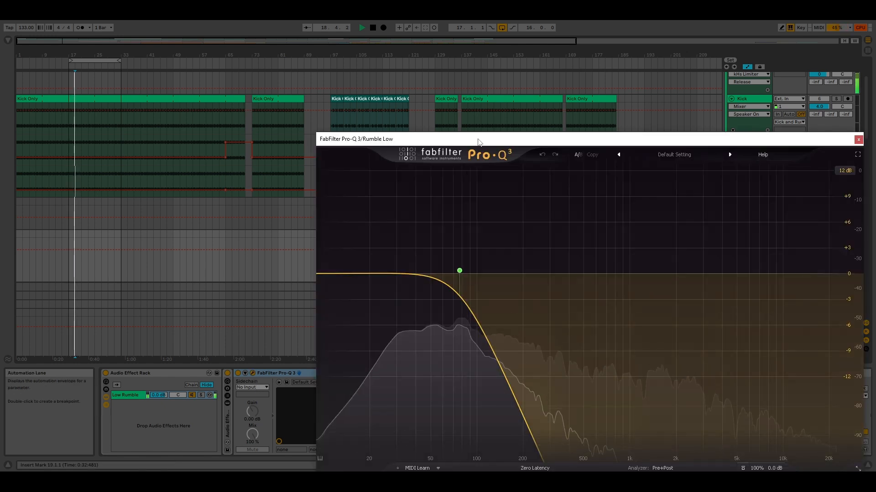
drag(478, 141, 387, 82)
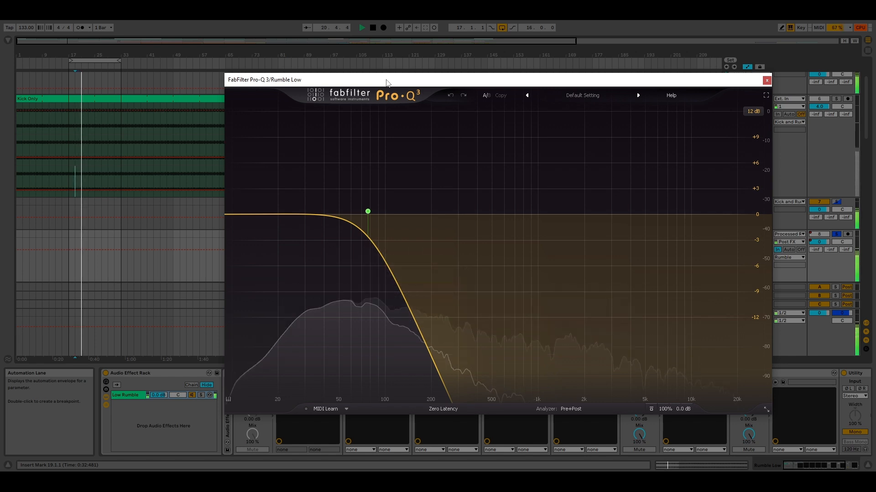
click(766, 80)
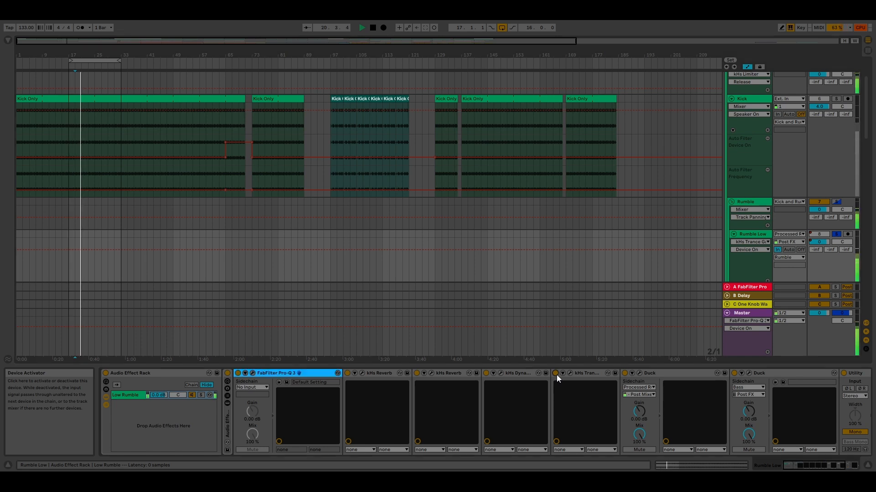
Step: Compare Rumble Low with its kHs Trance Gate bypassed and active, and examine the gate's step pattern
click(556, 373)
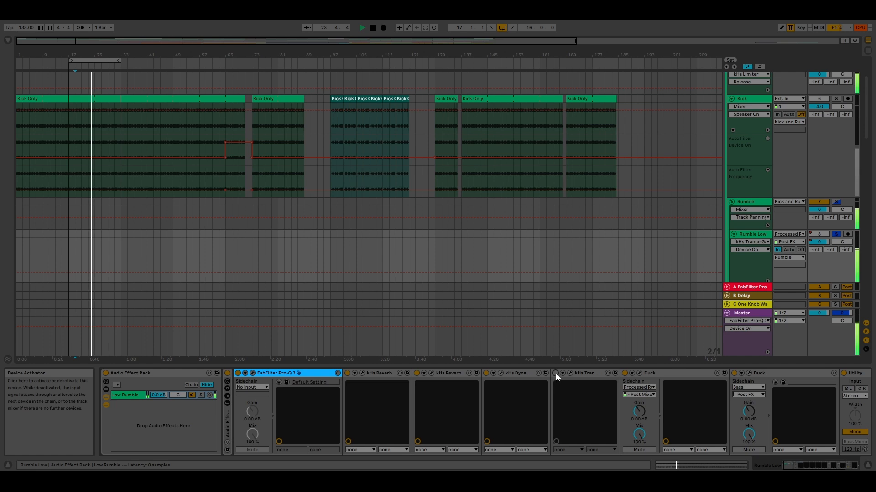
click(555, 374)
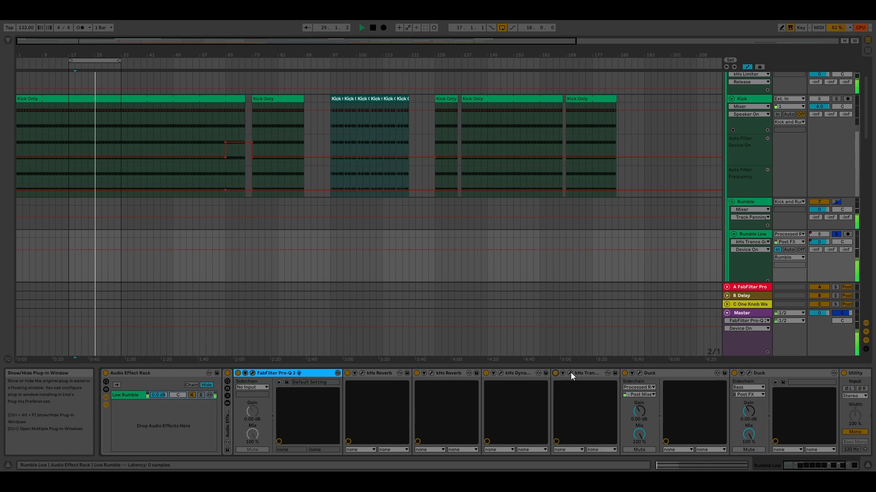
click(571, 373)
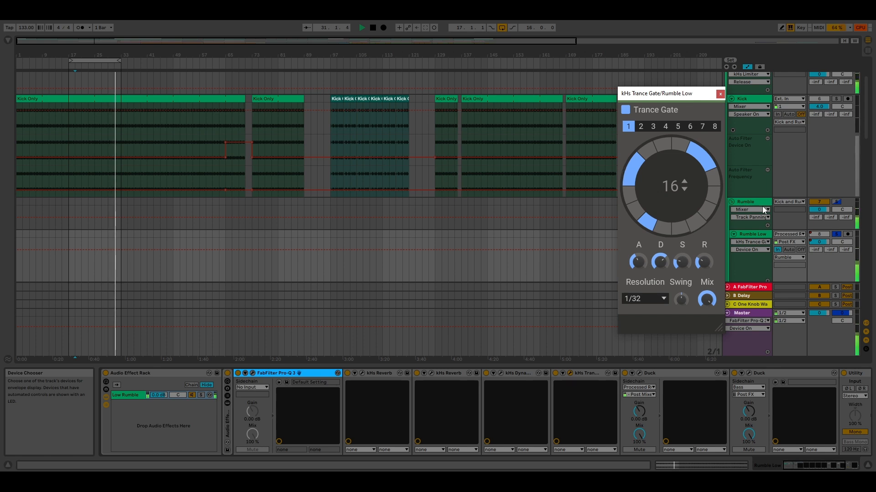
scroll(762, 206, down, 2)
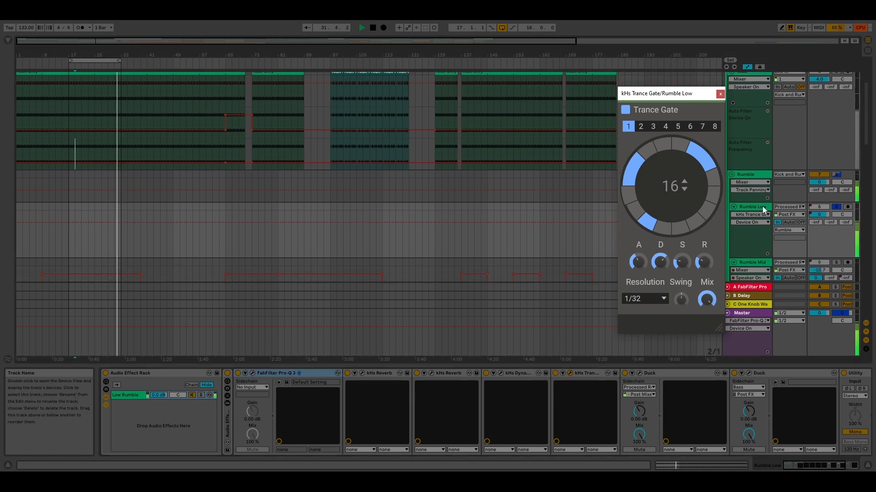
click(720, 95)
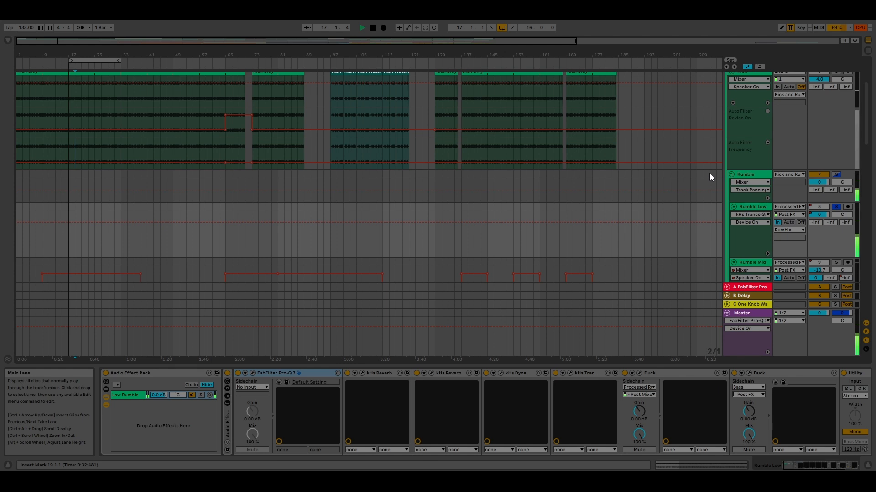
Step: Solo the Rumble Mid track and examine its FabFilter Pro-Q 3 curve and kHs Trance Gate pattern
scroll(756, 209, down, 2)
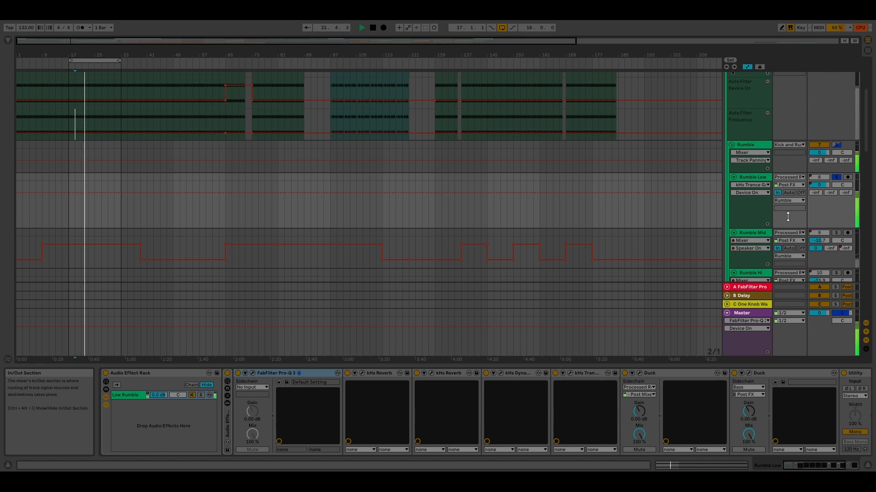
click(837, 233)
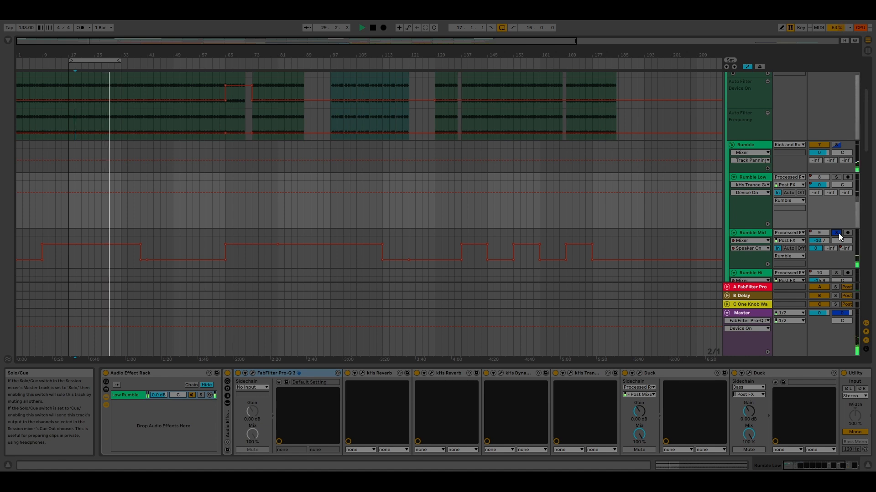
click(763, 233)
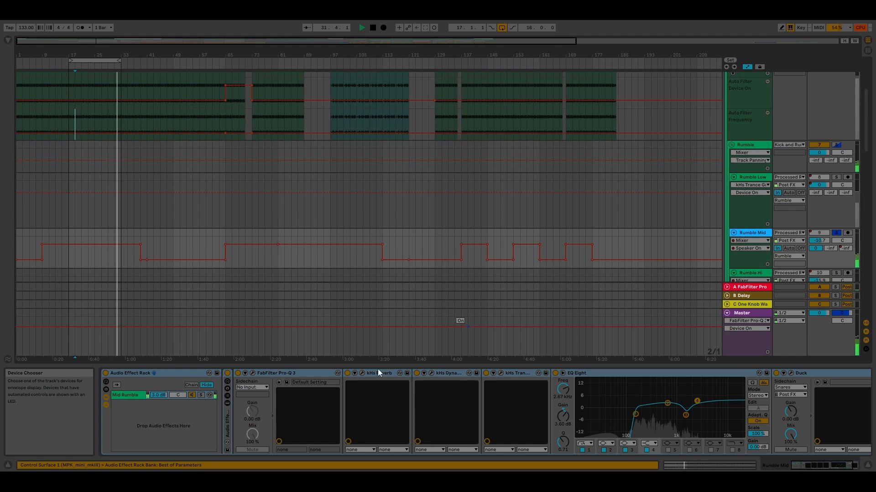
click(252, 374)
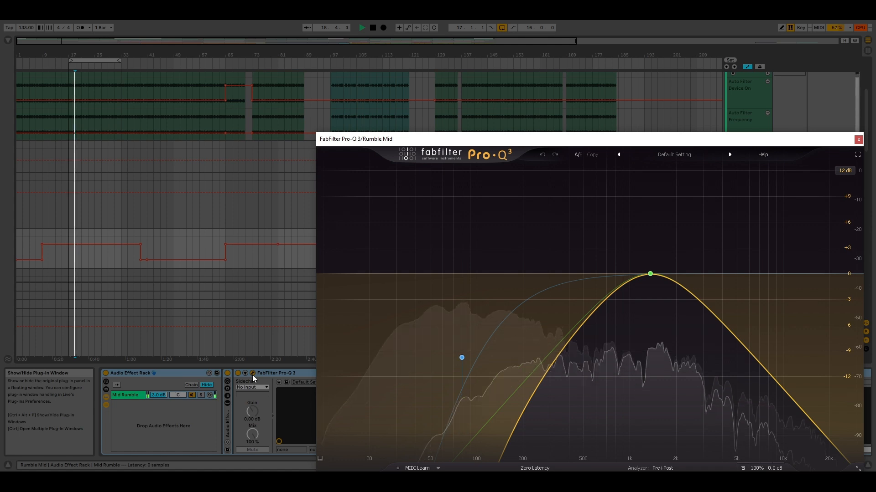
click(858, 140)
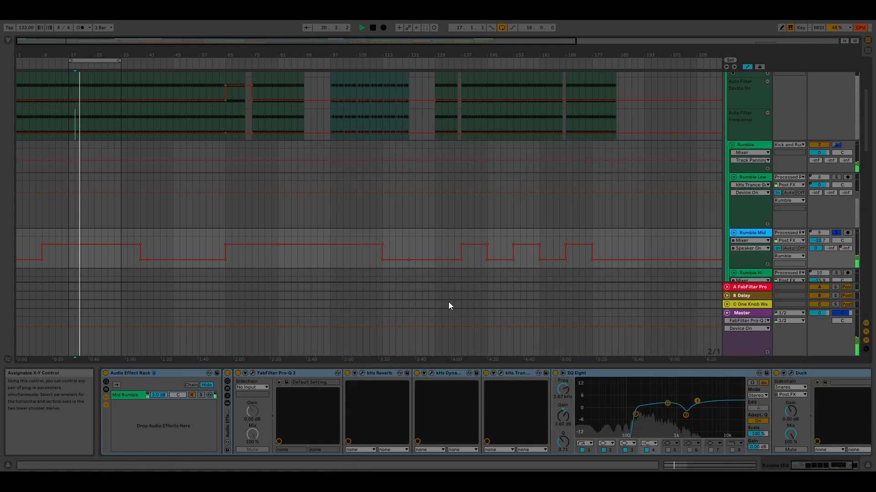
click(500, 374)
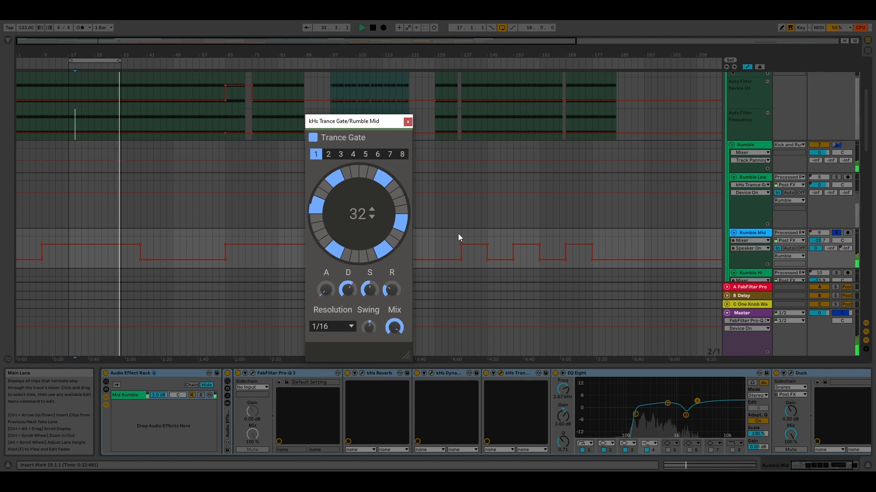
Step: Solo the Rumble Hi track and examine its FabFilter Pro-Q 3 curve and kHs Trance Gate pattern
scroll(792, 201, down, 1)
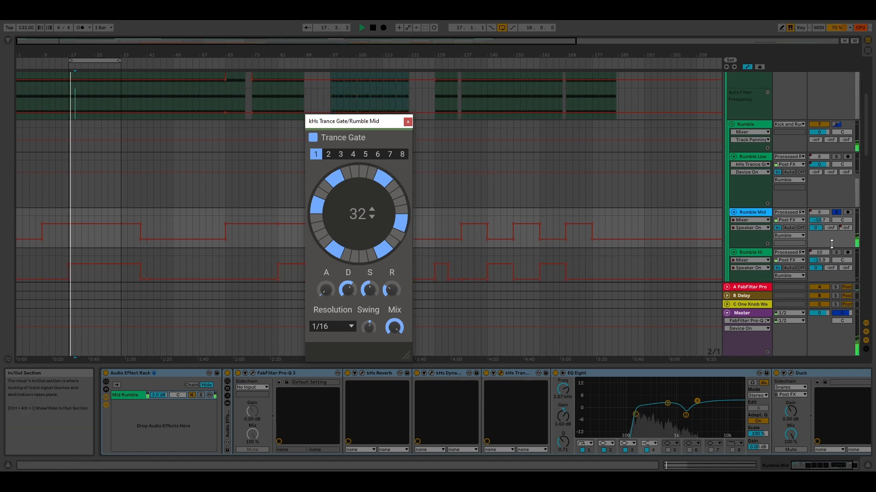
click(837, 252)
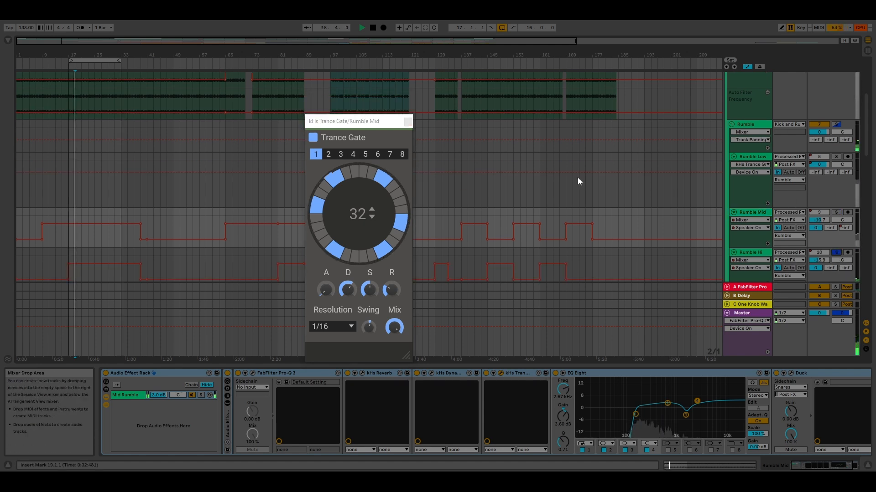
click(408, 122)
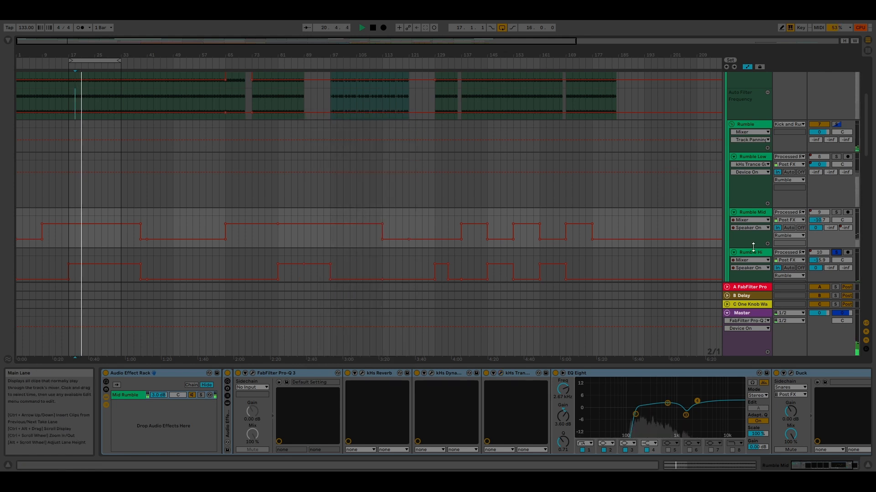
click(756, 254)
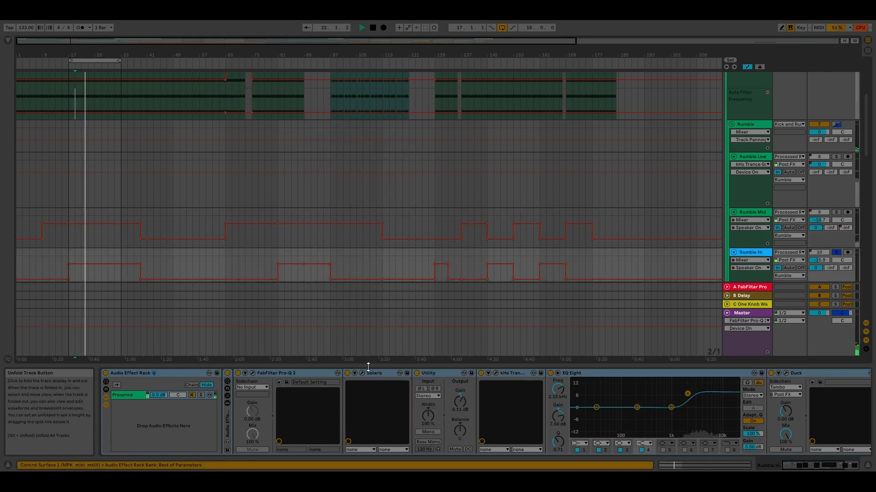
click(252, 374)
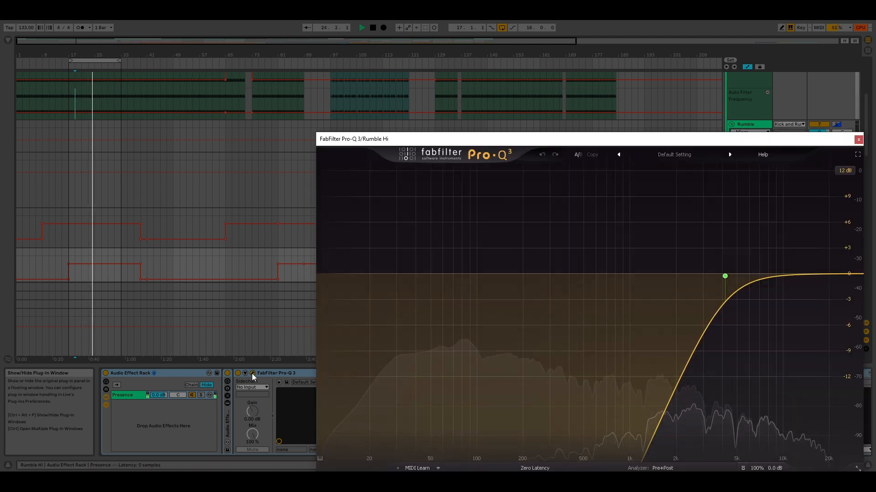
click(858, 139)
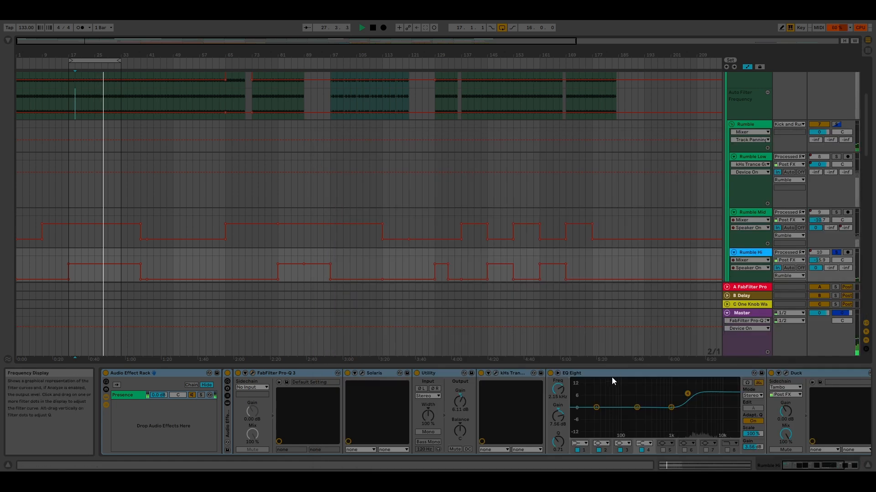
click(496, 373)
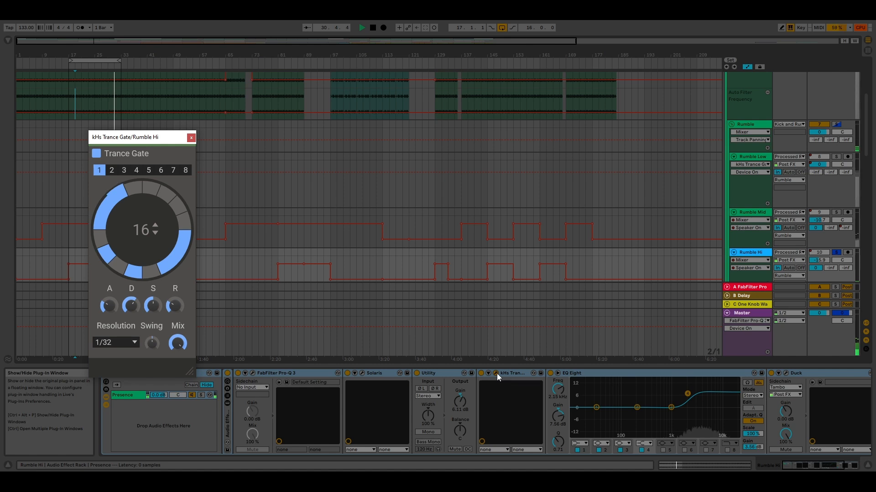
click(191, 139)
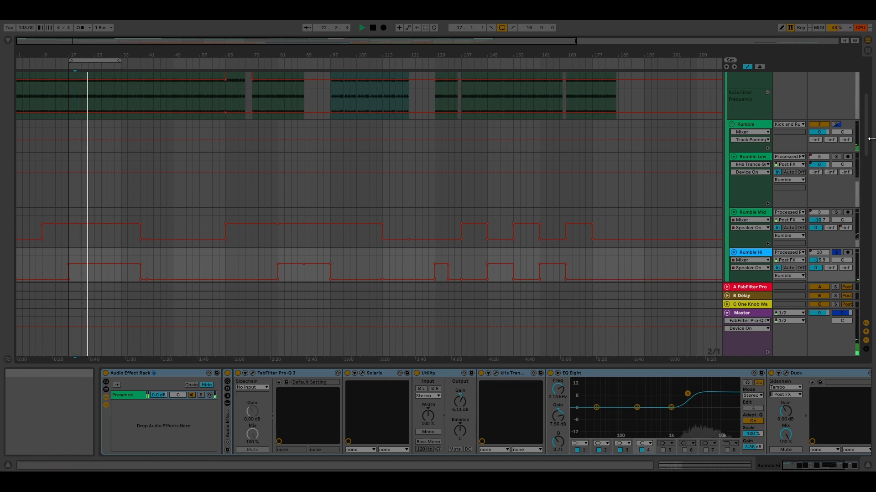
Step: Audition the Kick and Rum group in solo with the arrangement loop switched off, and unsolo it to hear the full mix
drag(866, 148, 866, 123)
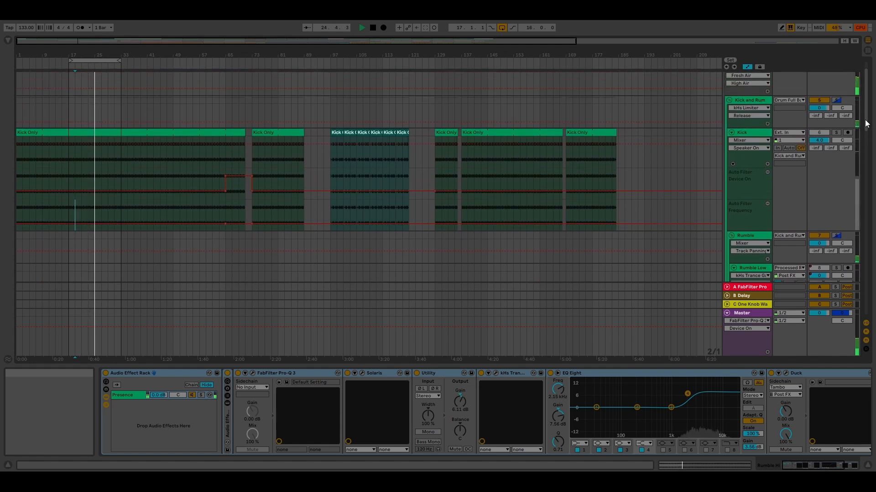
click(835, 100)
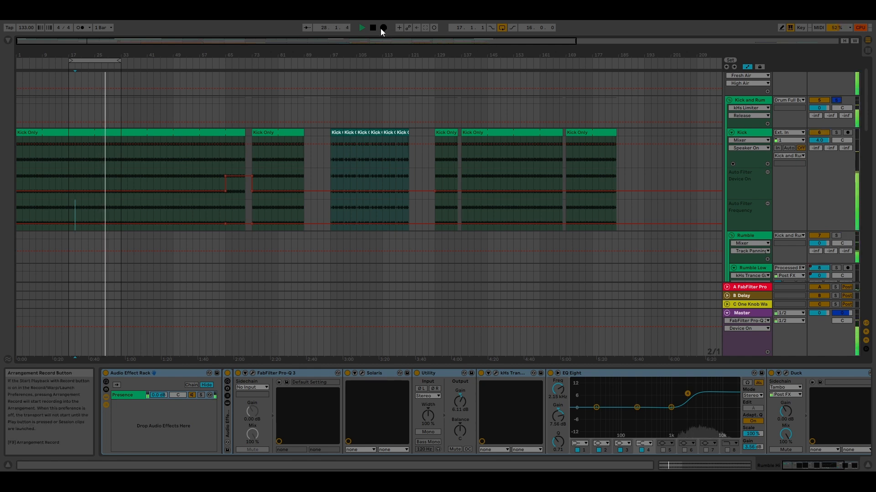
click(499, 26)
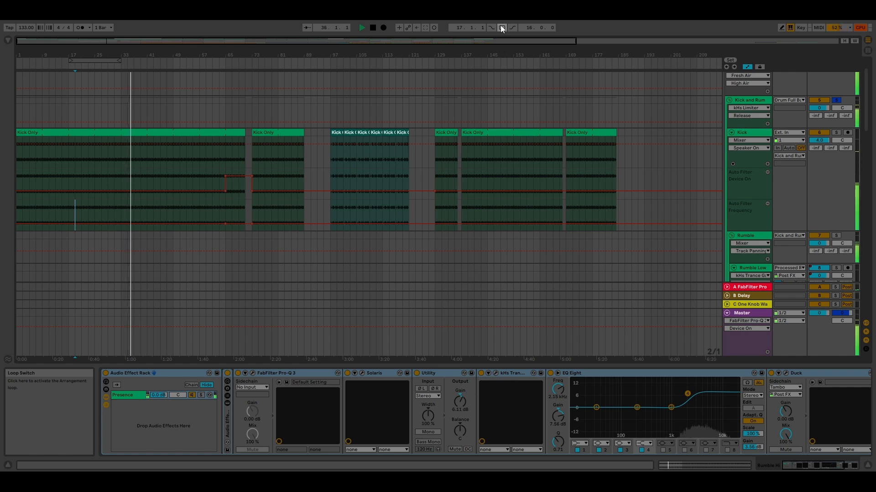
click(837, 99)
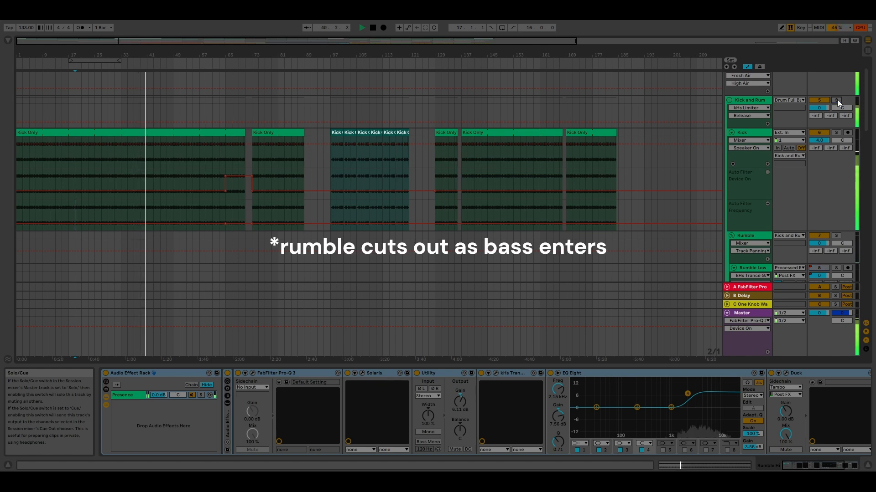